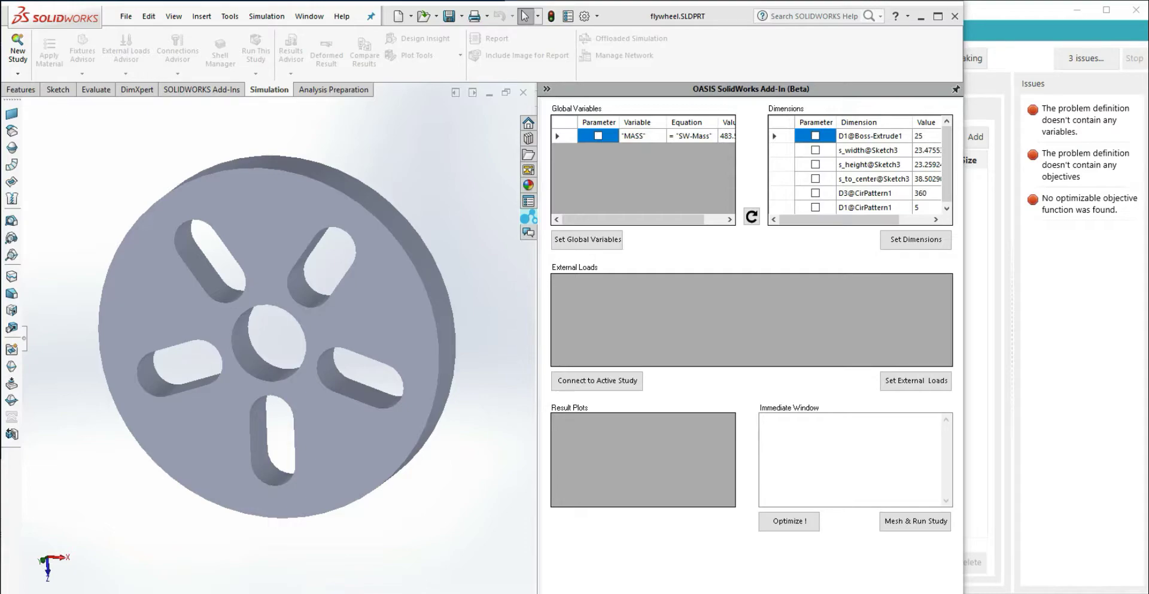
Flag s_width, s_height, s_to_center and the D1@CirPattern1 slot count as optimization parameters
left_click(815, 150)
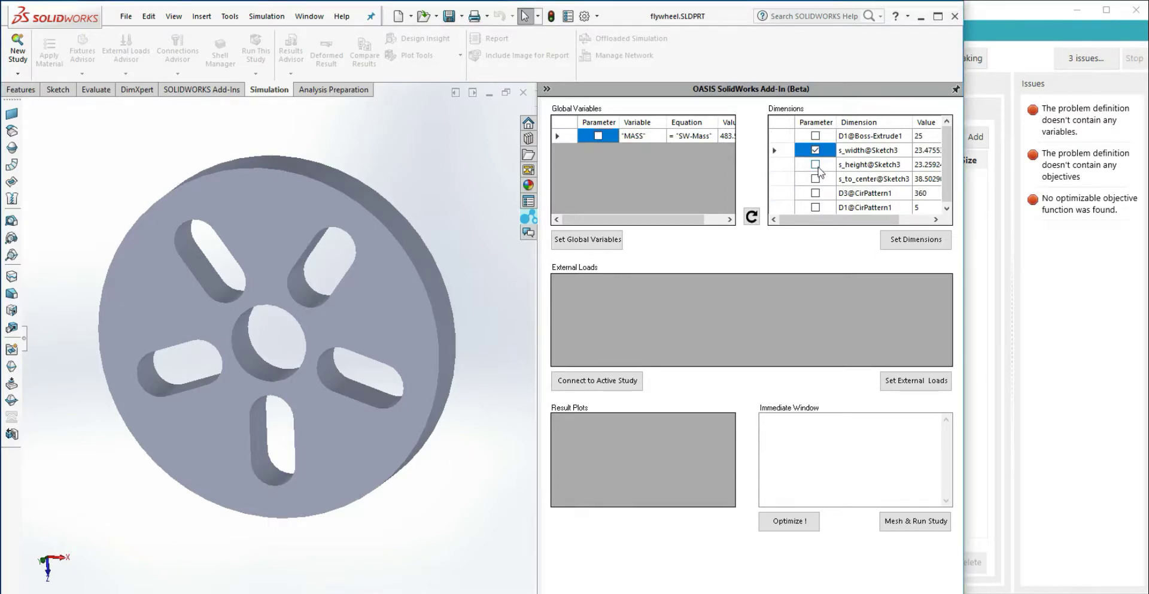
left_click(816, 165)
left_click(814, 179)
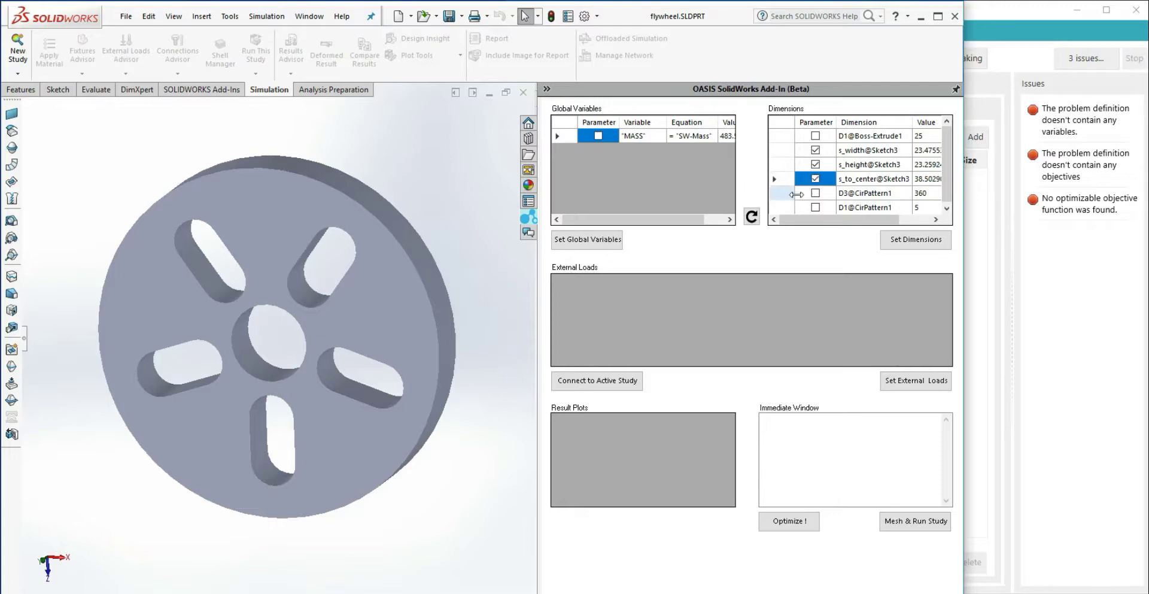
left_click(815, 207)
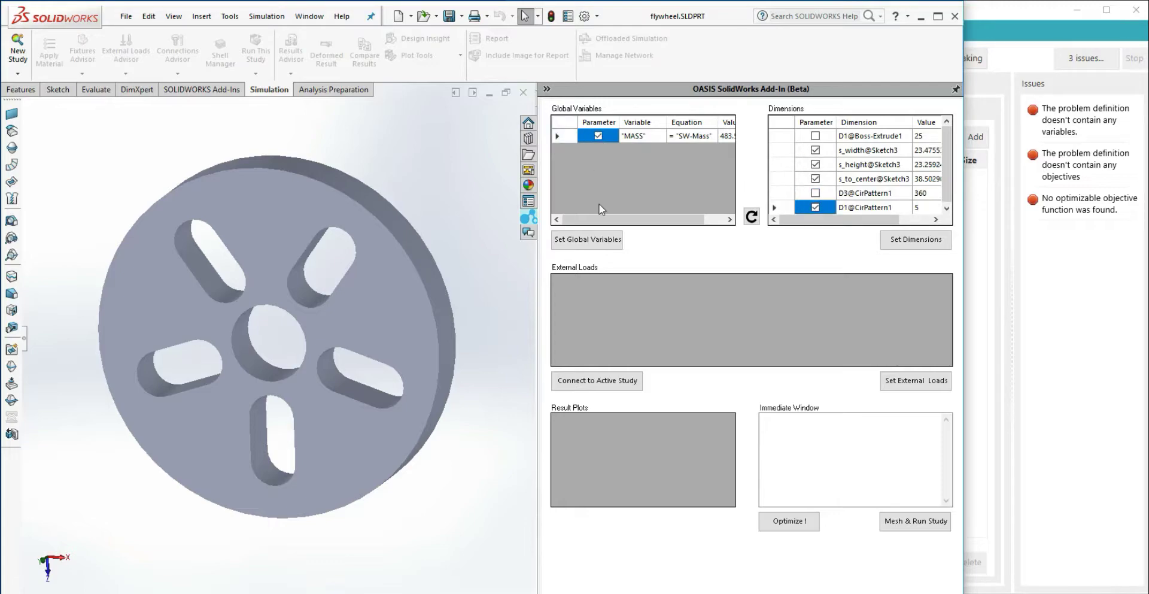
Connect to the active static study, mesh and run it, and add maximum Stress1 as an output
left_click(597, 380)
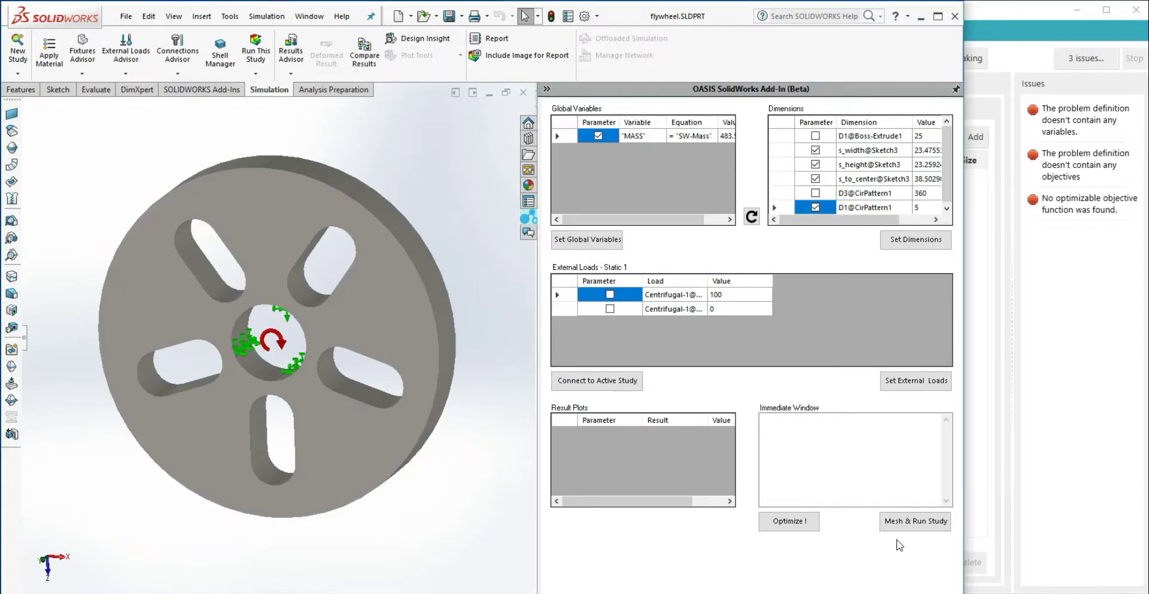
left_click(943, 521)
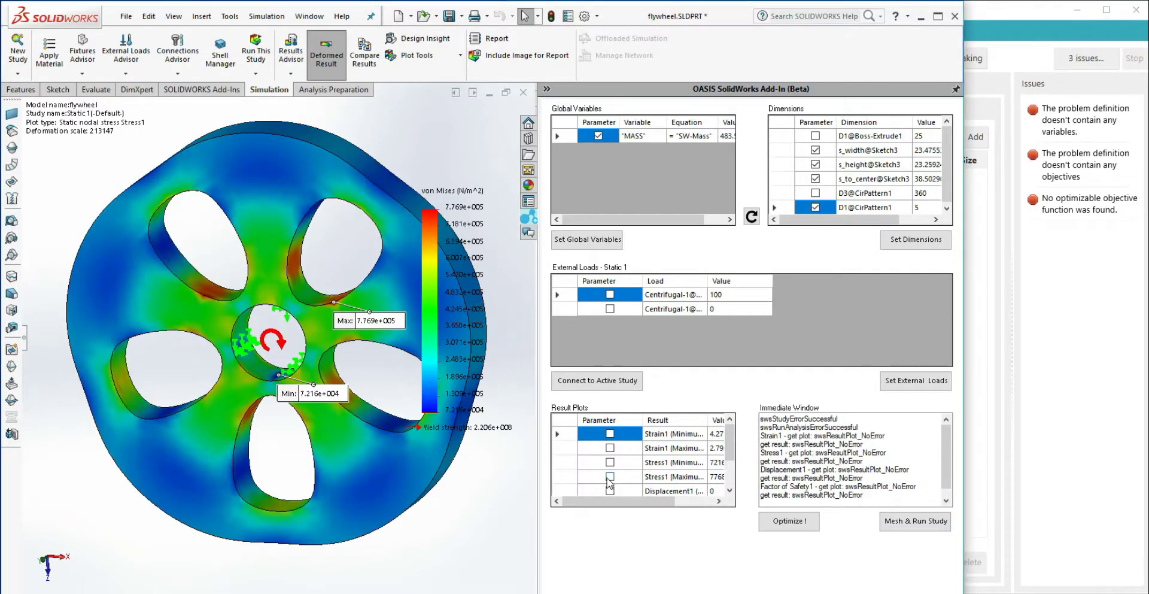
left_click(610, 477)
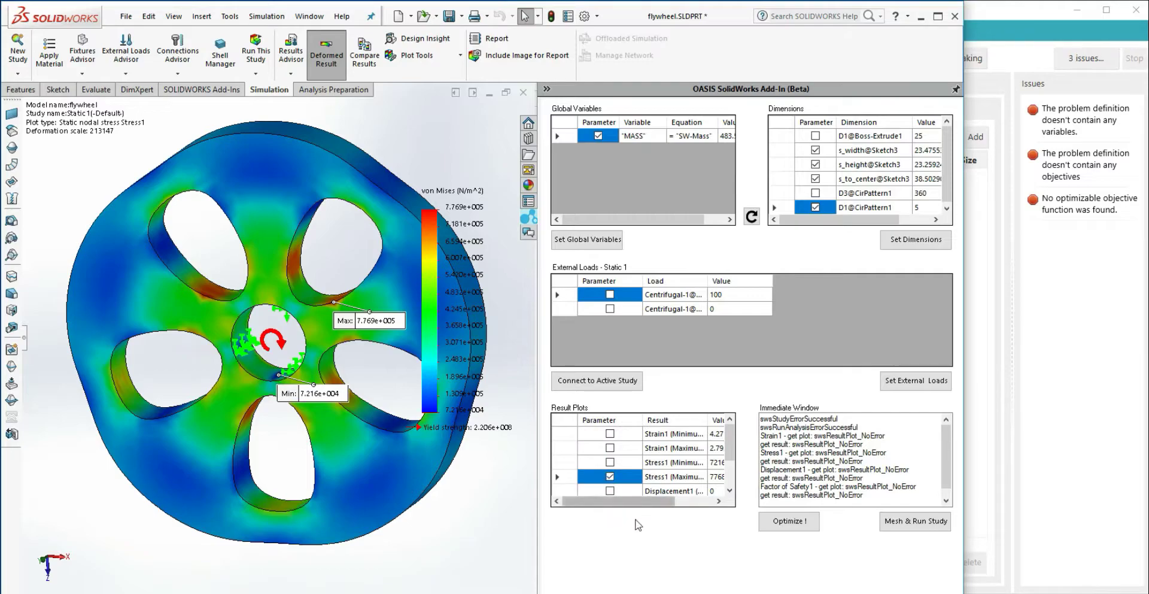
Import the flywheel problem into OASIS and bound s_width and s_height to 20–30
left_click(789, 522)
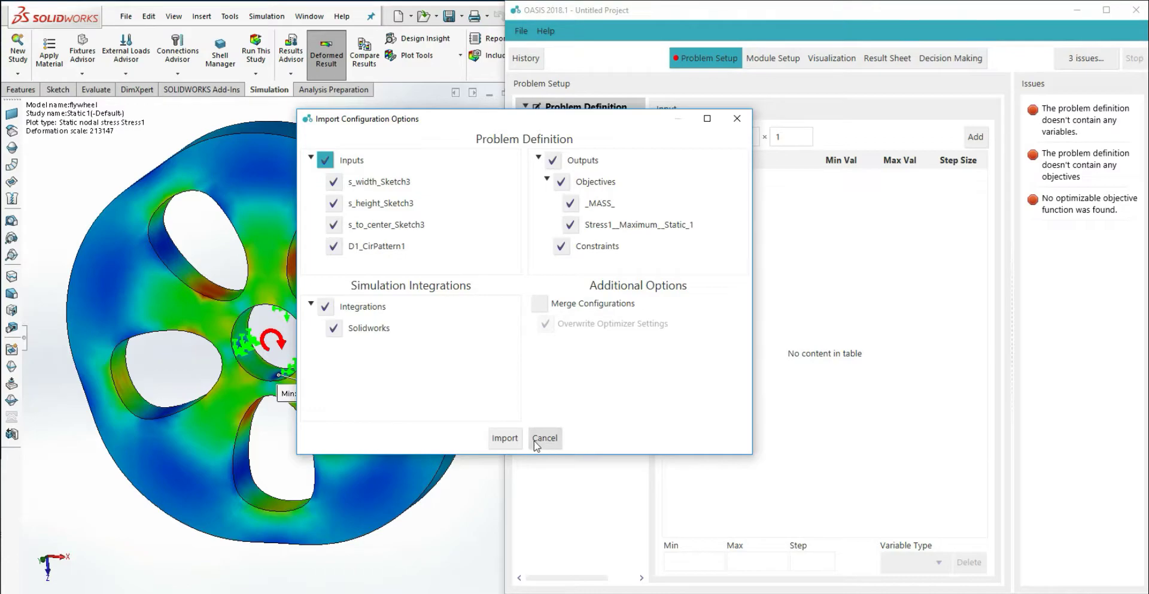
left_click(510, 437)
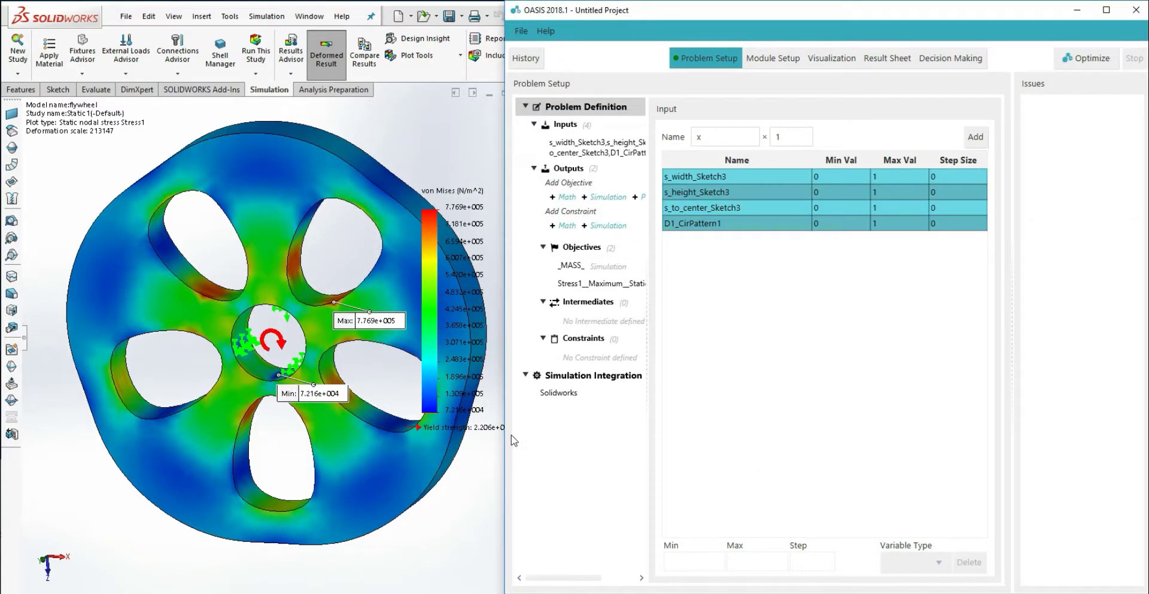
left_click(826, 177)
type("20")
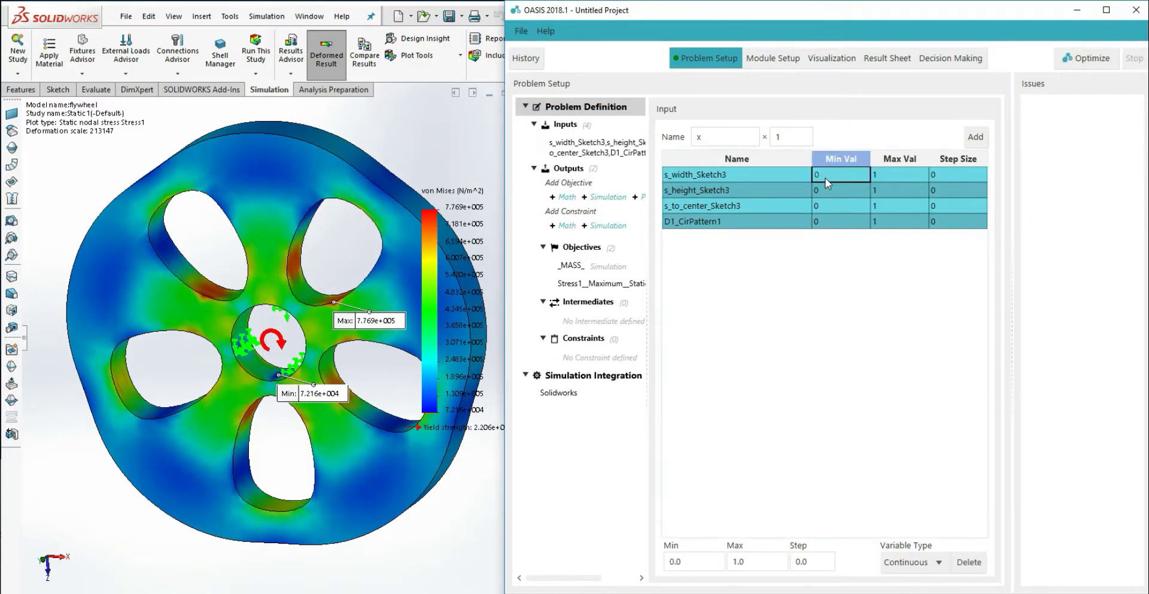
key("Tab")
type("30")
key("Return")
type("20")
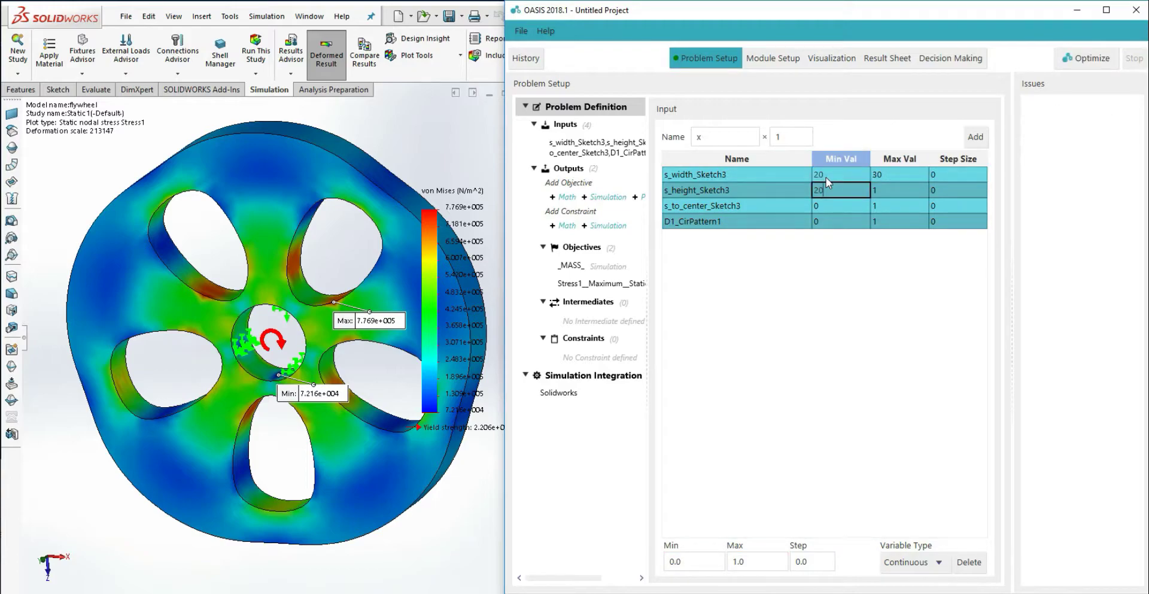
key("Tab")
type("30")
Bound s_to_center to 36–42 and the D1_CirPattern1 slot count with values 3, 11 and 1
key("Return")
type("36")
key("Tab")
type("42")
key("Return")
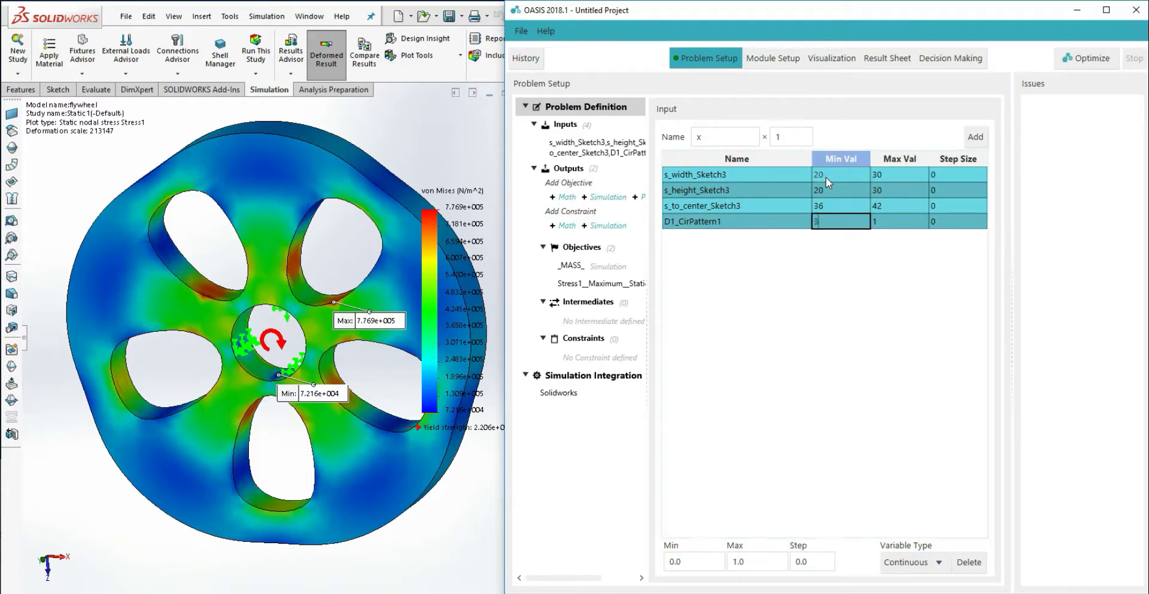
type("3")
key("Tab")
type("11")
key("Tab")
type("1")
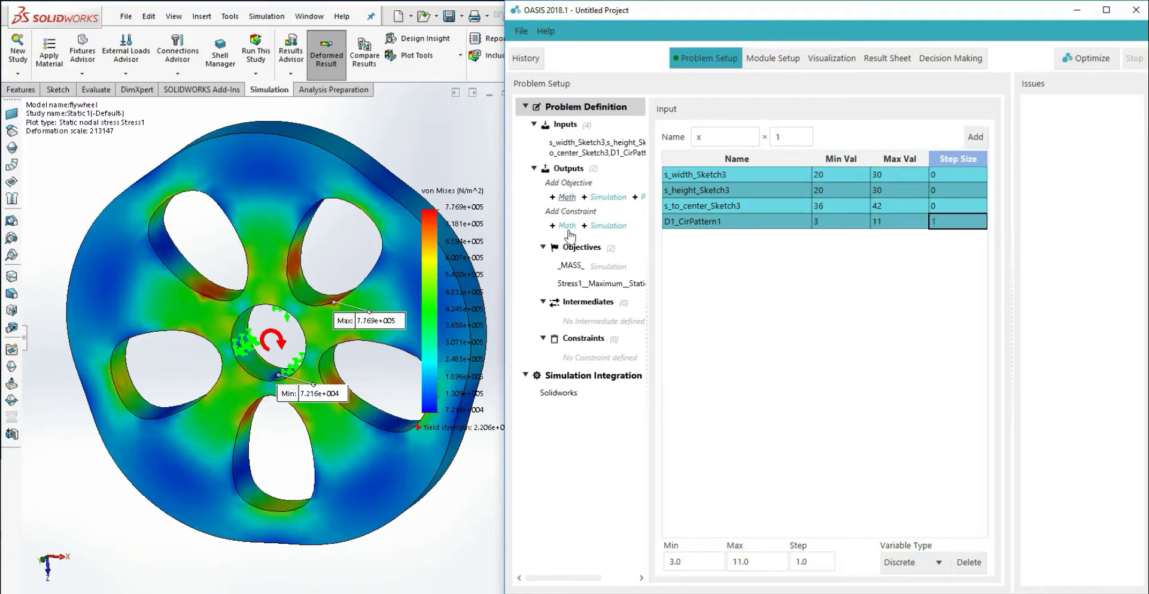
Add a math objective named Cost defined as _MASS_ * 0.5
left_click(563, 196)
left_click(736, 140)
type("Cost")
type("_MASS_ * 0.5")
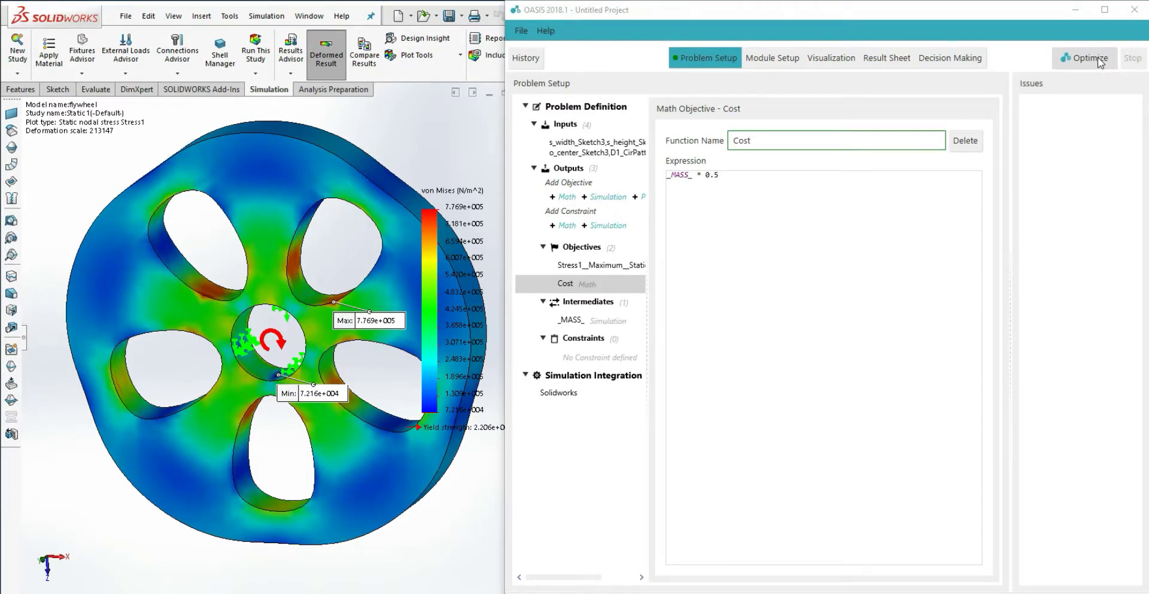
Launch the OASIS optimization and let the evaluated flywheel designs fill the plots
left_click(1097, 57)
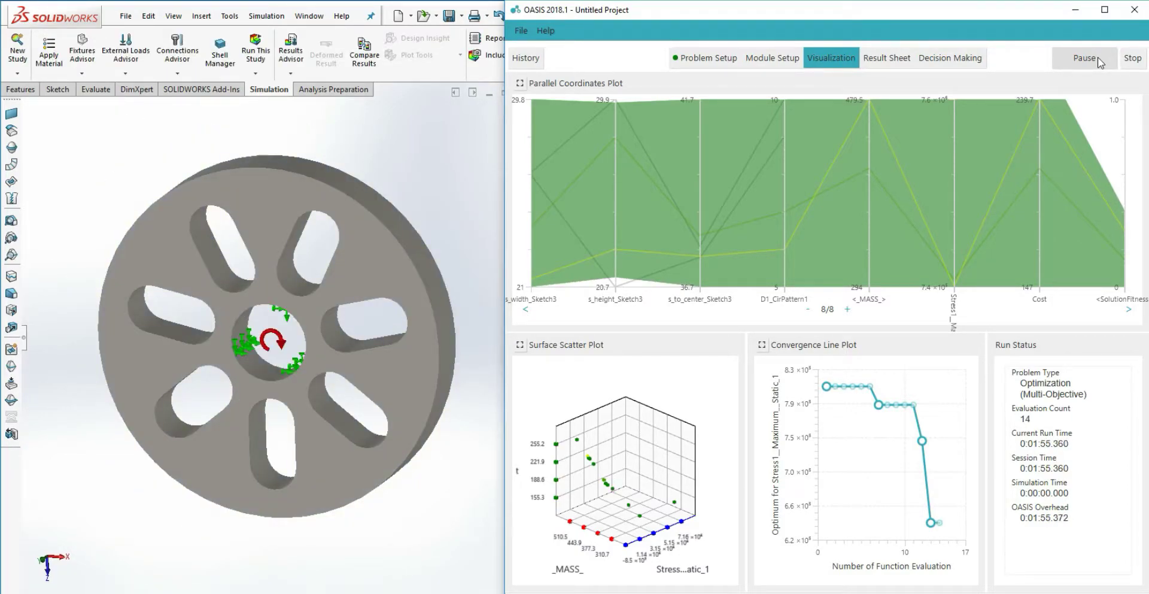
Pause the run after 15 evaluations and close the Session Report summary
left_click(1085, 58)
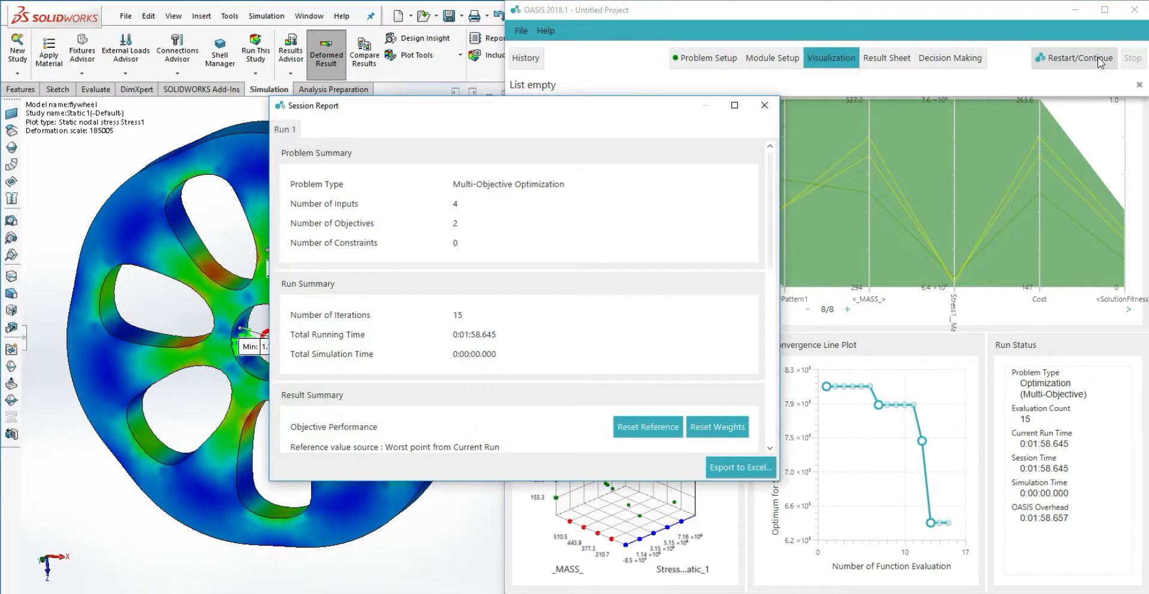
left_click(764, 106)
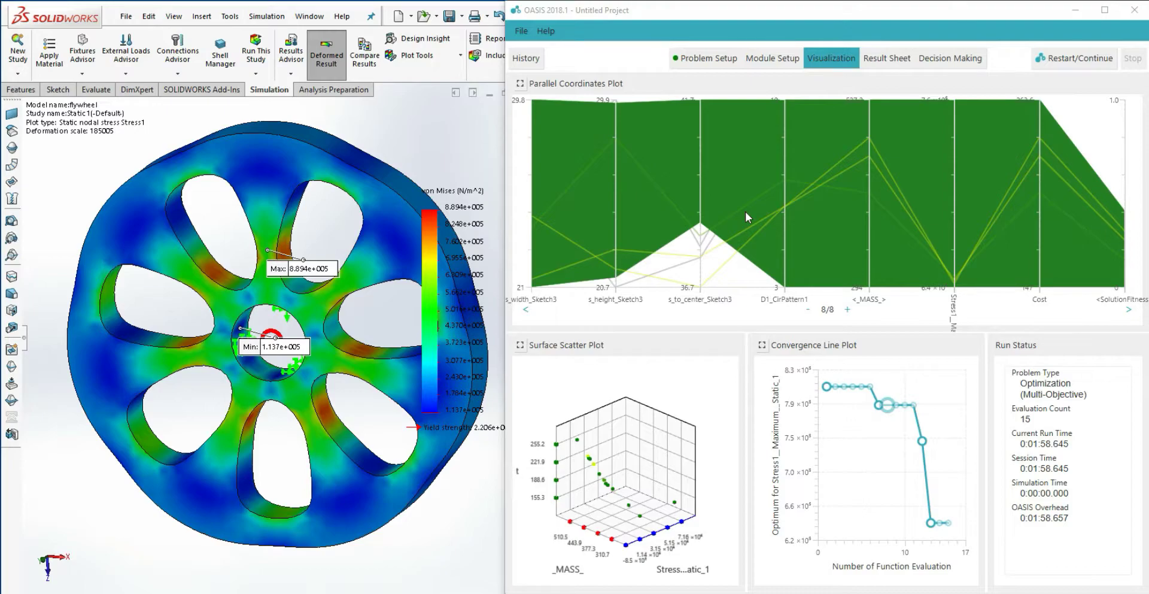
Sort the Result Sheet by Pareto Frontier descending and load the Pareto designs into Decision Making
left_click(886, 58)
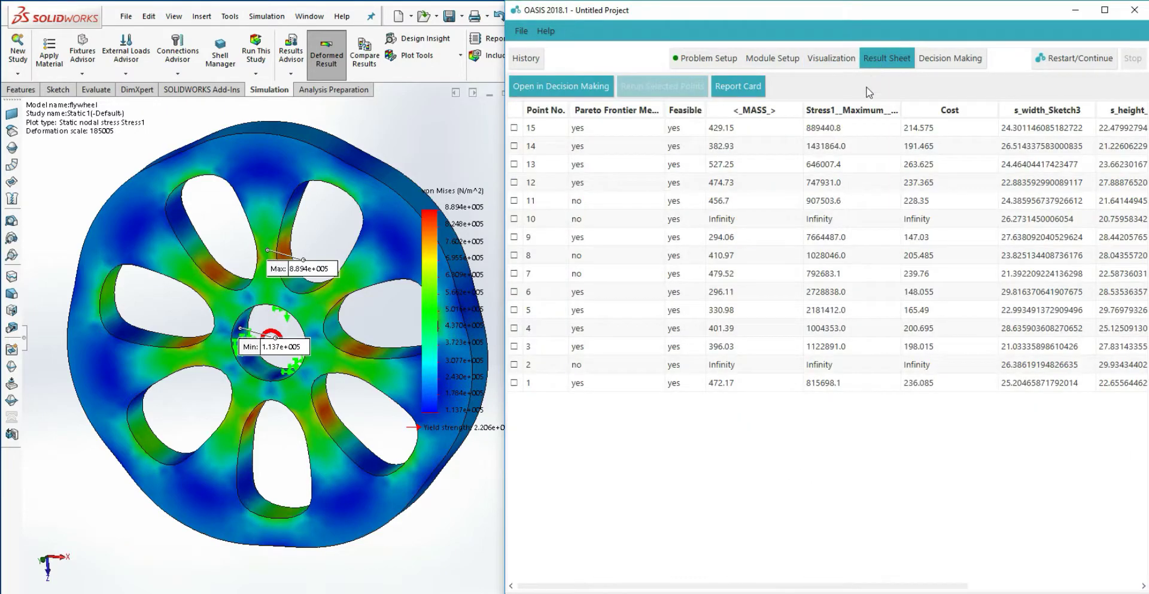
left_click(616, 108)
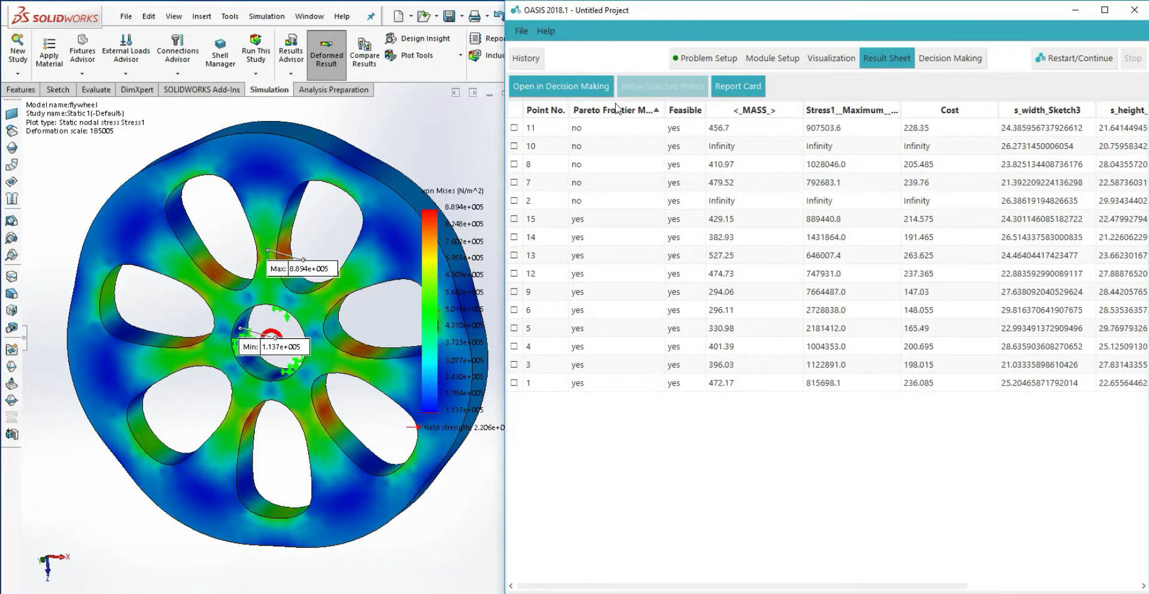
left_click(616, 109)
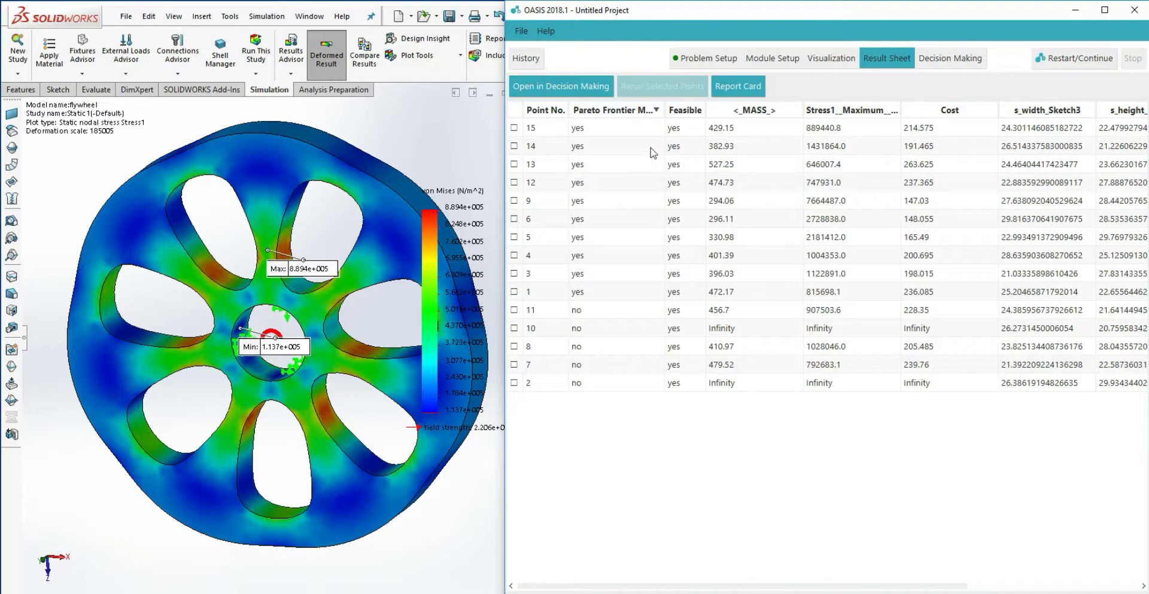
left_click(577, 90)
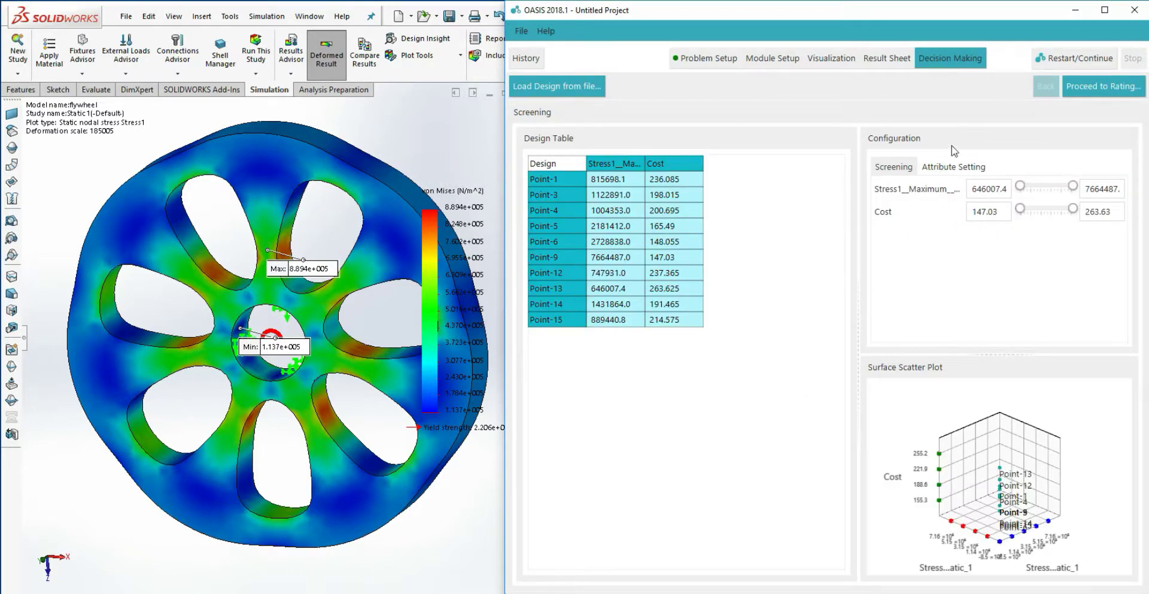
Check the equal 1.0 weights for stress and Cost, then proceed toward rating
left_click(952, 169)
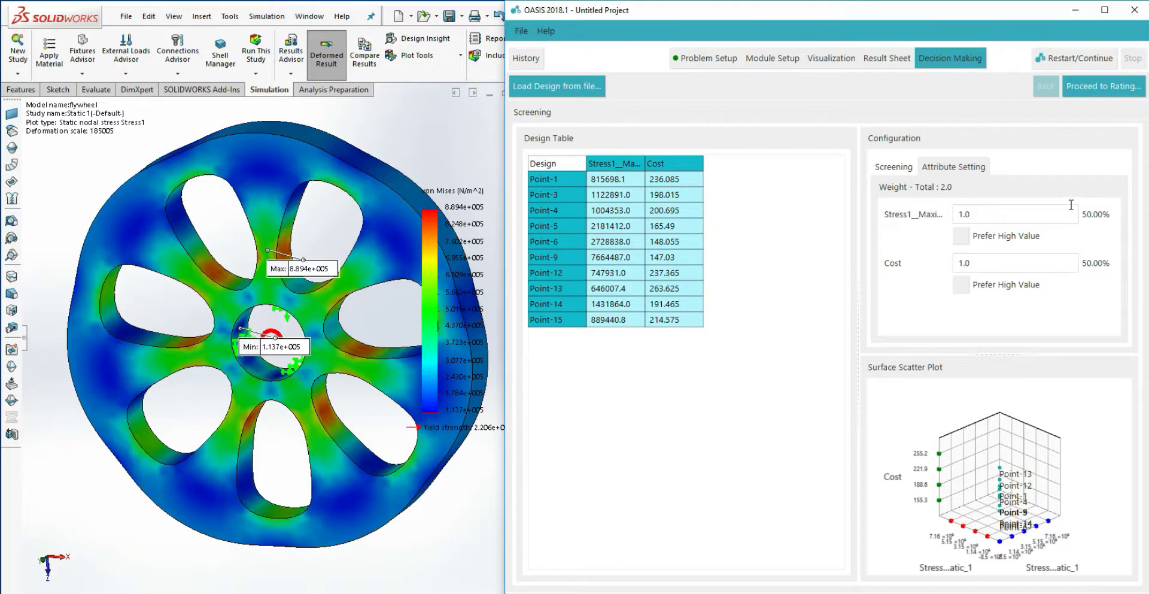
left_click(1087, 99)
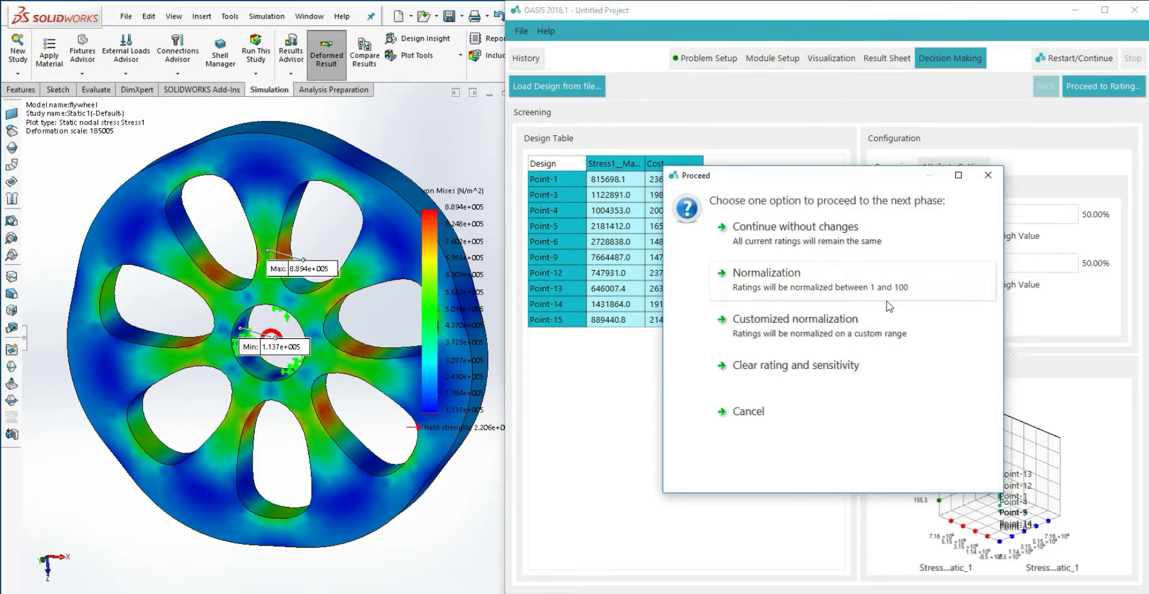
Normalize ratings to 1–100 and set the Cost weight to 2.0 against stress at 1.0
left_click(854, 278)
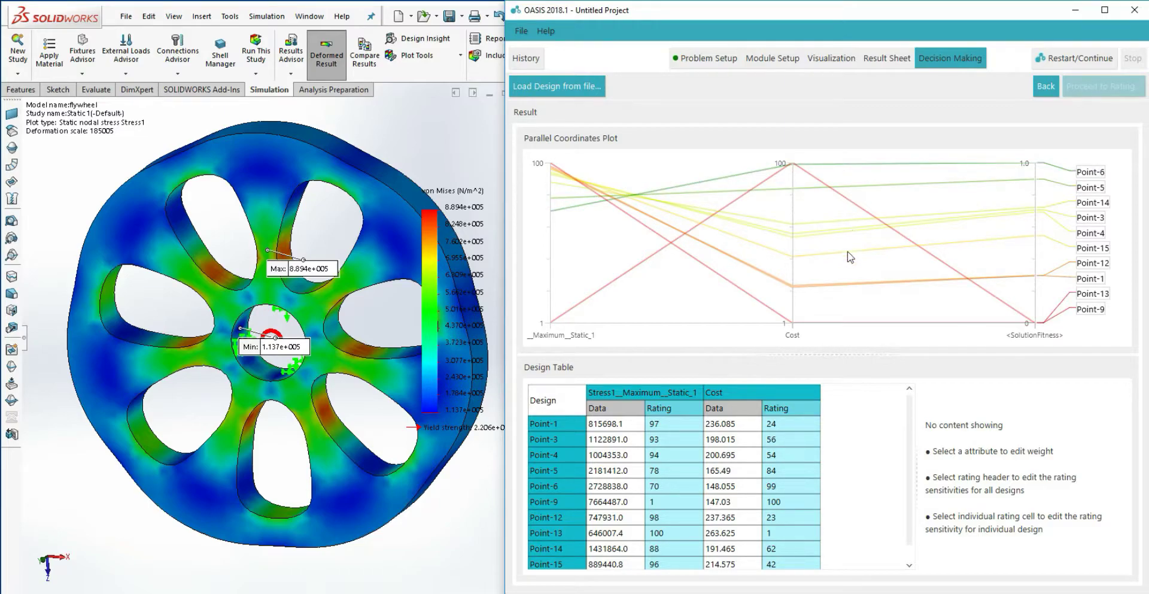
left_click(549, 484)
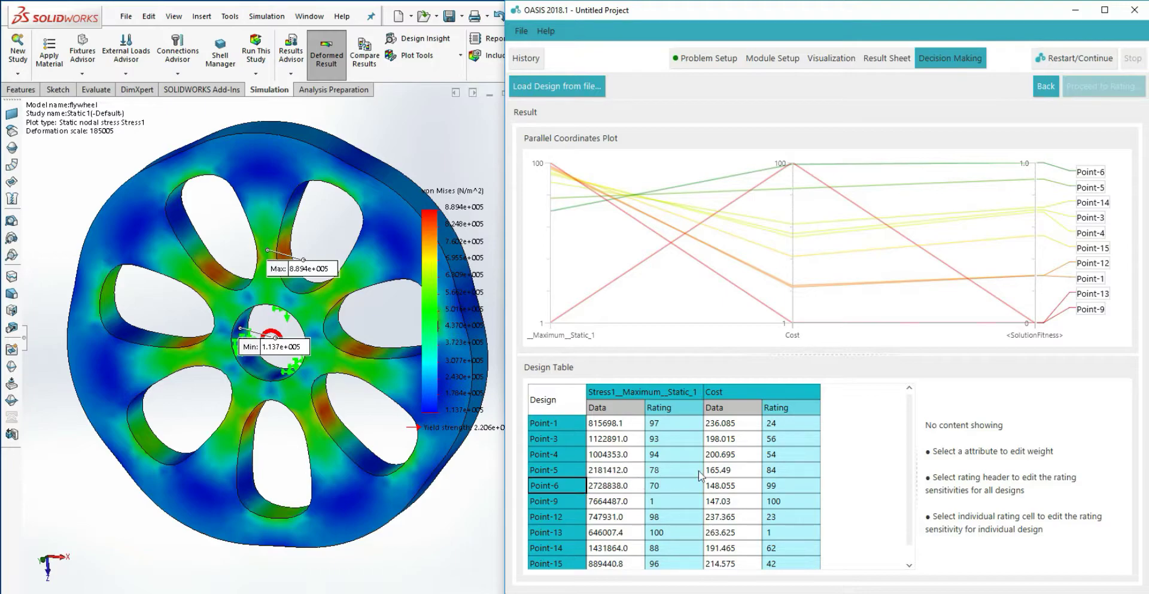
left_click(762, 391)
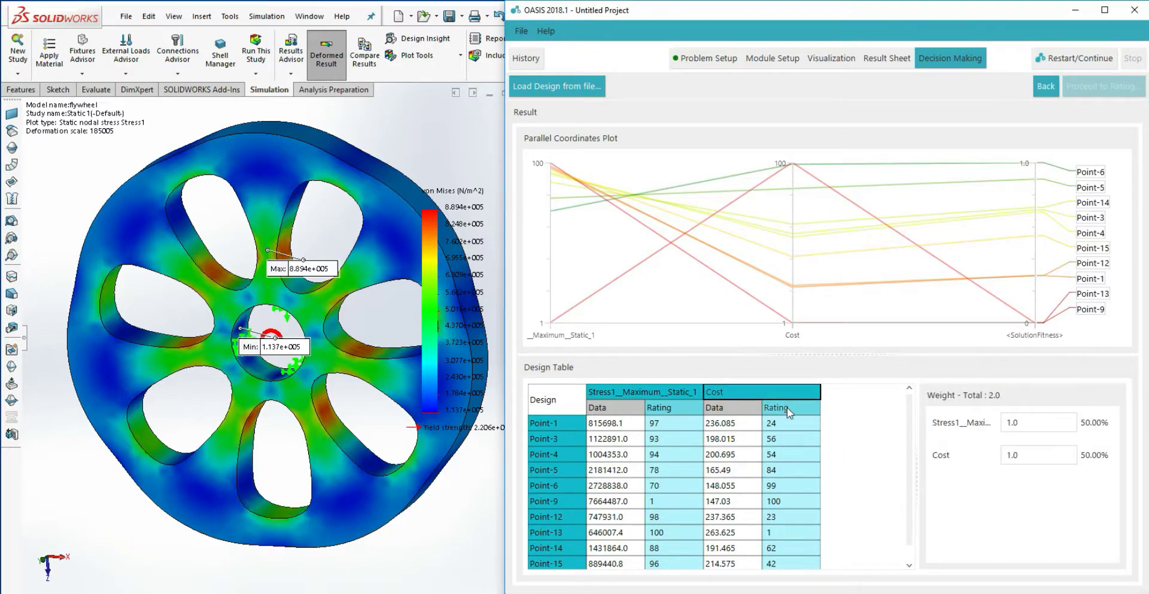
left_click_drag(1032, 454, 977, 448)
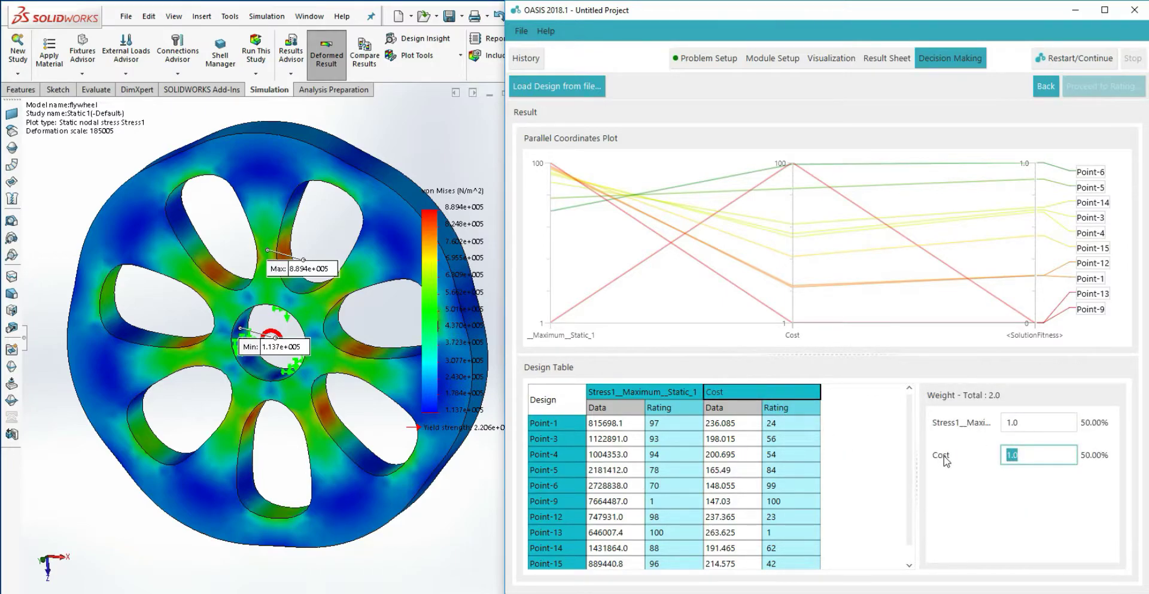
type("2")
left_click(1033, 417)
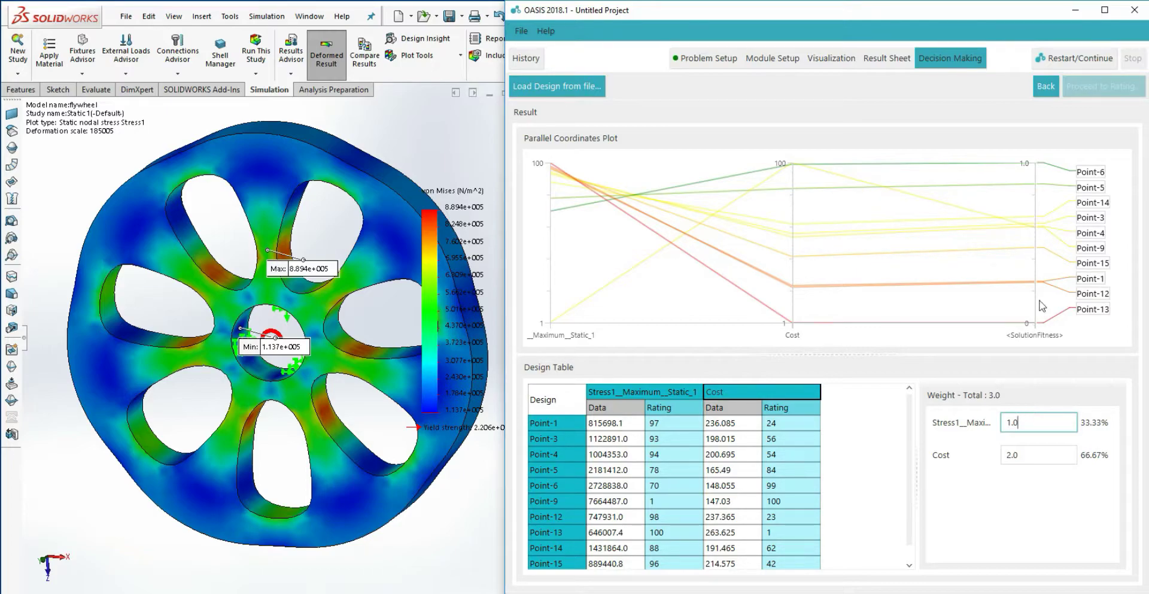
left_click(1057, 172)
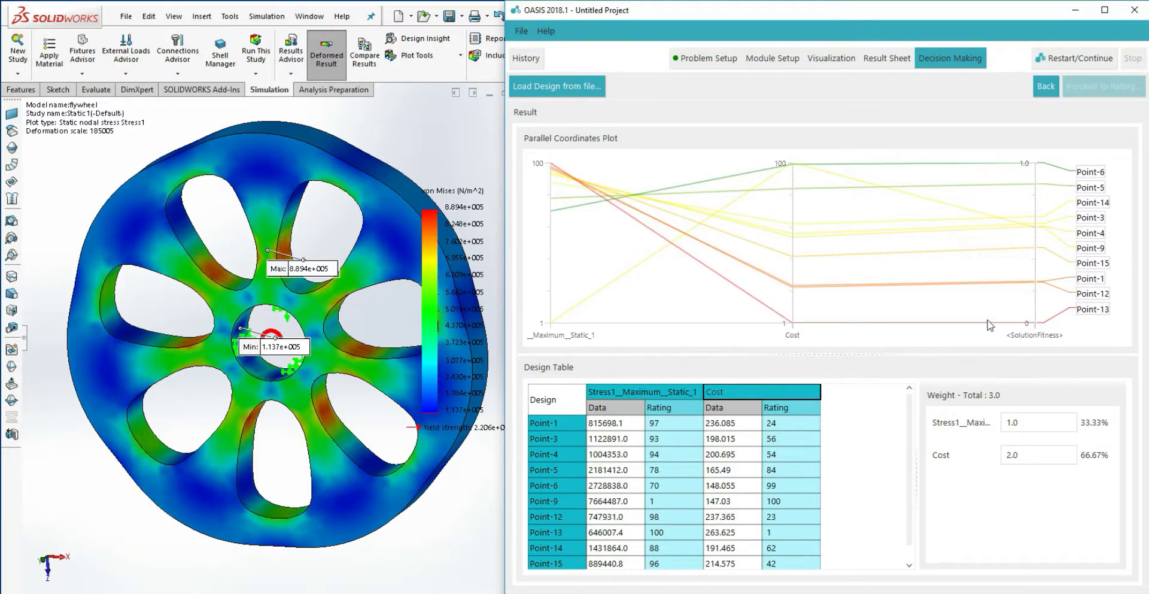
Mark design point 6 in the Result Sheet and rerun it in SOLIDWORKS
left_click(560, 484)
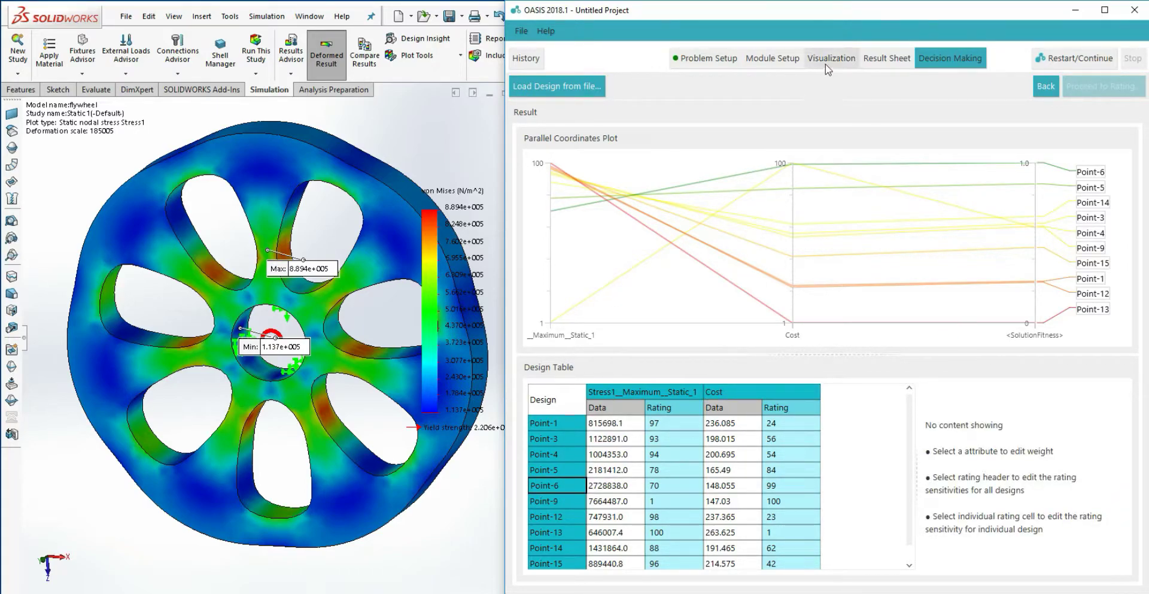
left_click(887, 58)
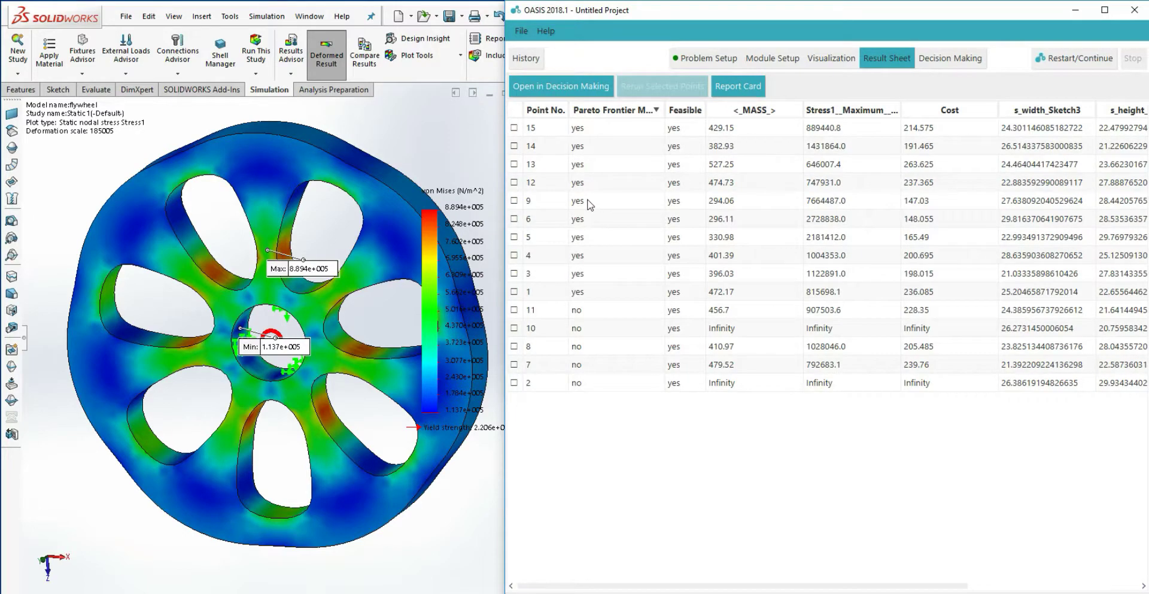
left_click(580, 220)
left_click(663, 86)
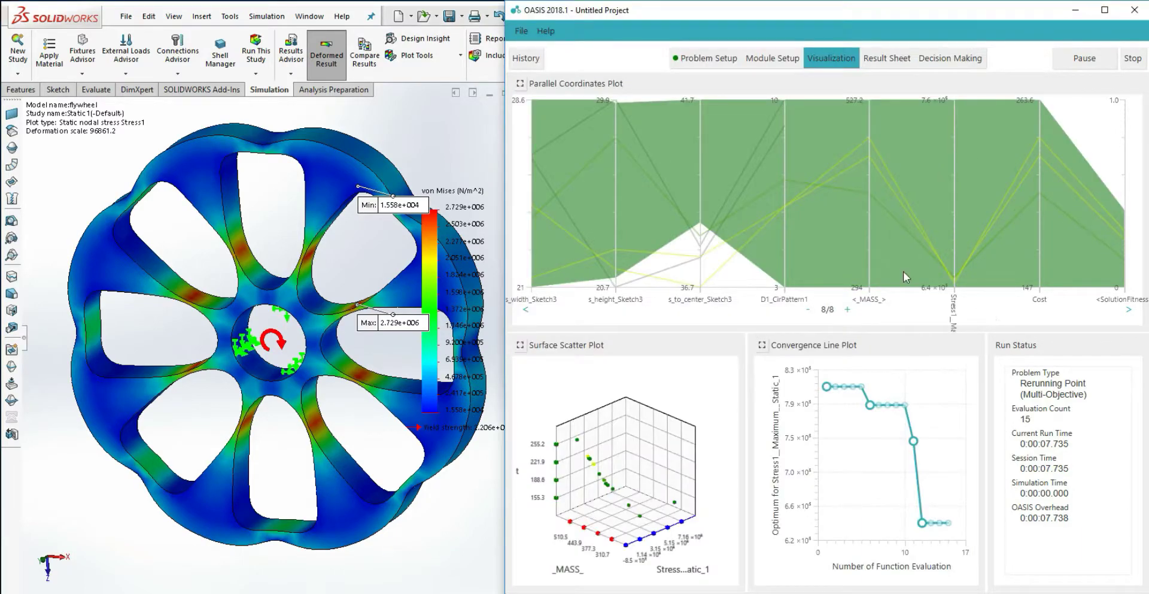
Bring up the File menu options, including Export Results to Excel
left_click(523, 32)
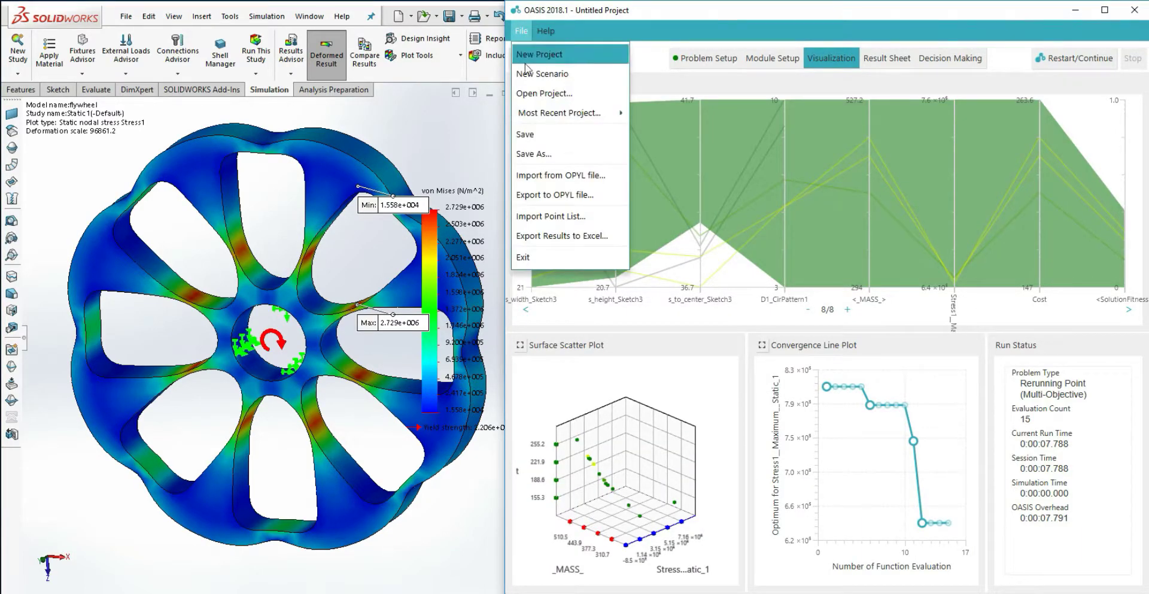